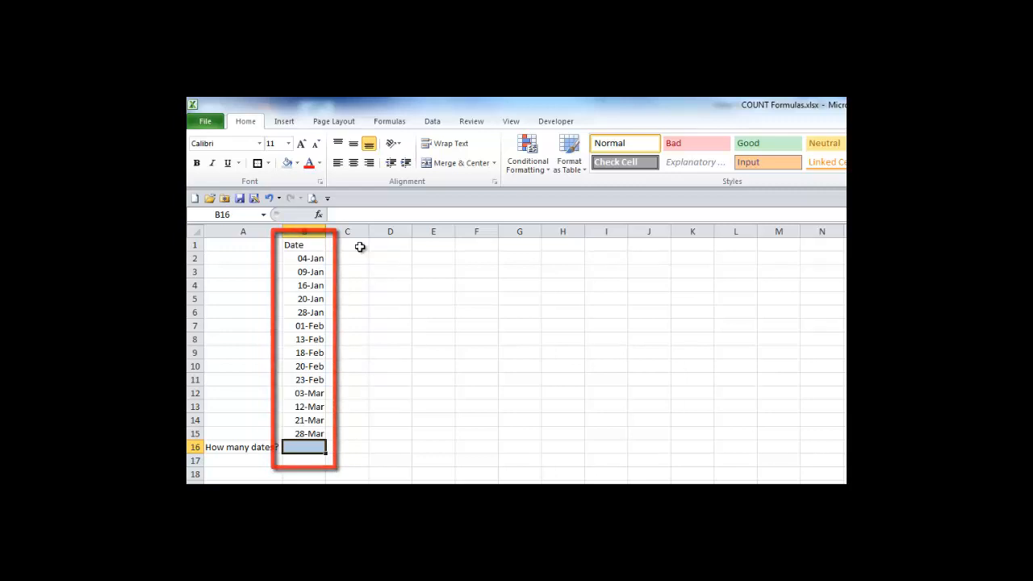
Step: Search the function library for COUNTA and insert it in cell B16
click(318, 214)
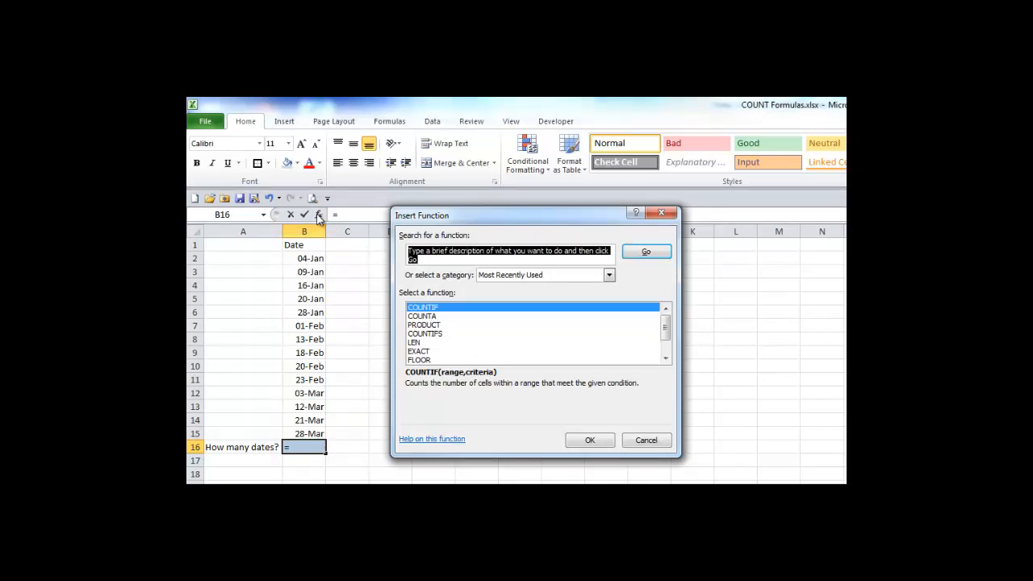
text(COUNT)
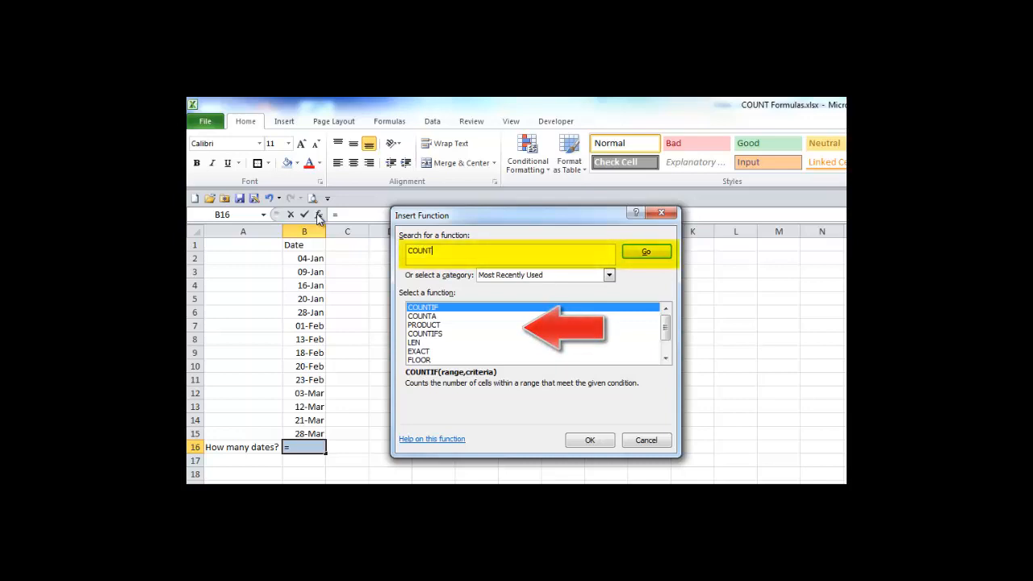
text(A)
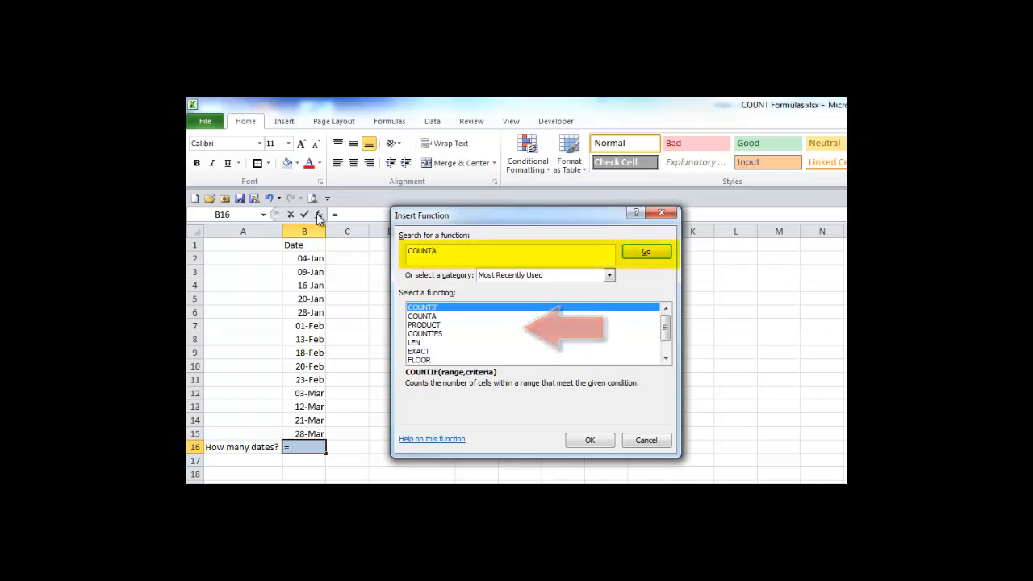
click(647, 253)
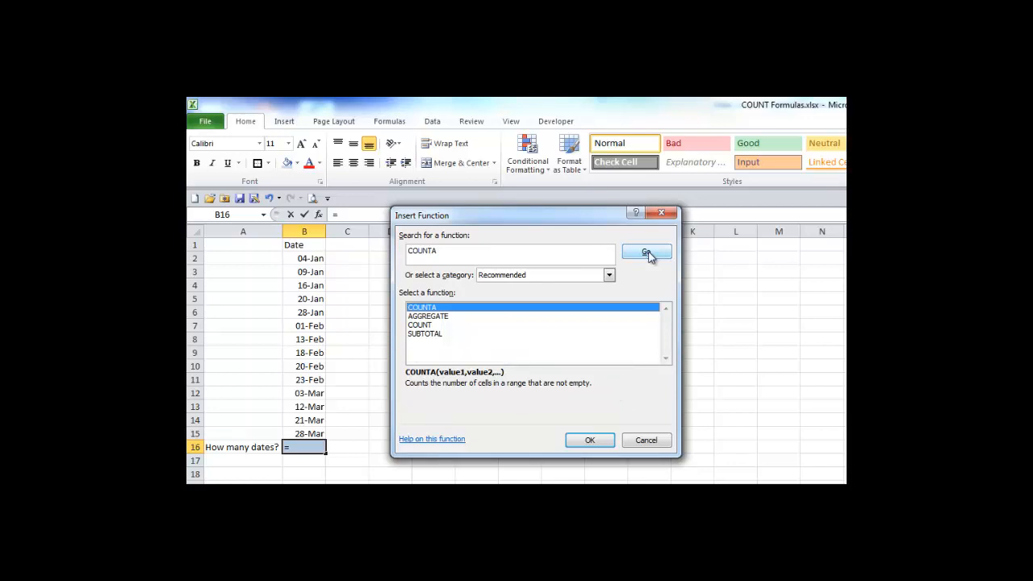
click(590, 440)
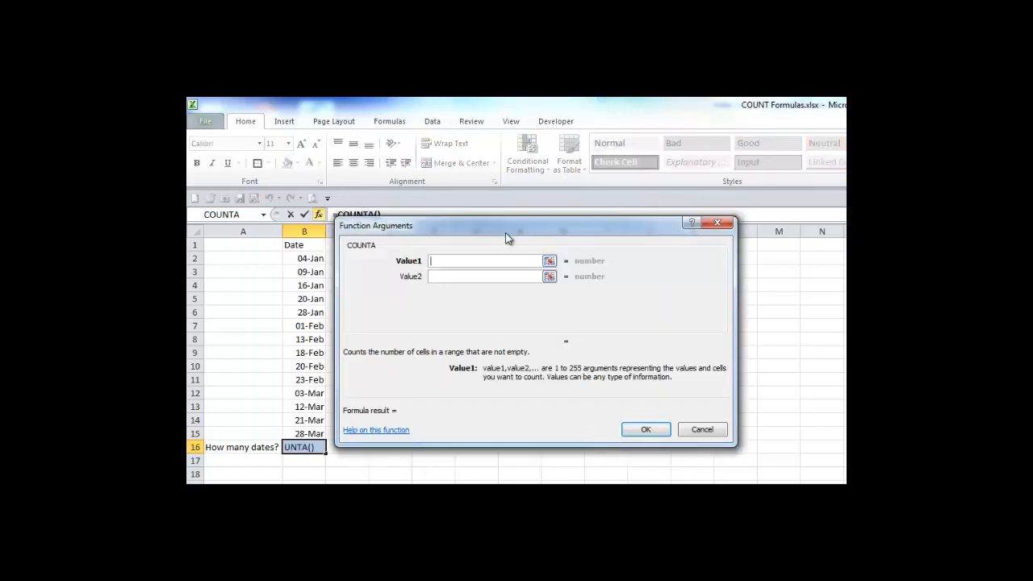
Step: Set COUNTA's first value to the date range B2:B15, leave the other values empty, and complete the formula
drag(503, 226, 525, 229)
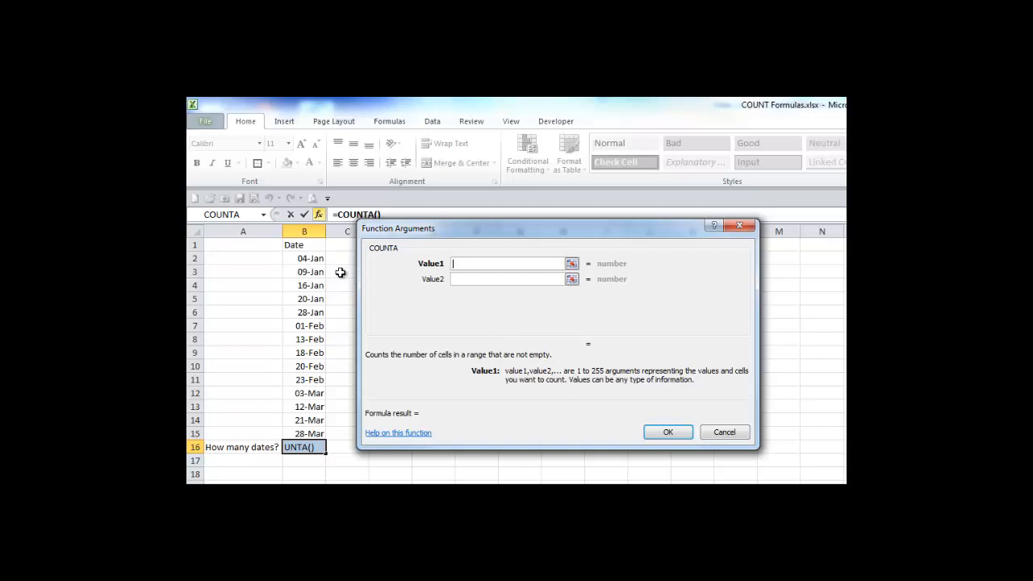
drag(305, 258, 305, 428)
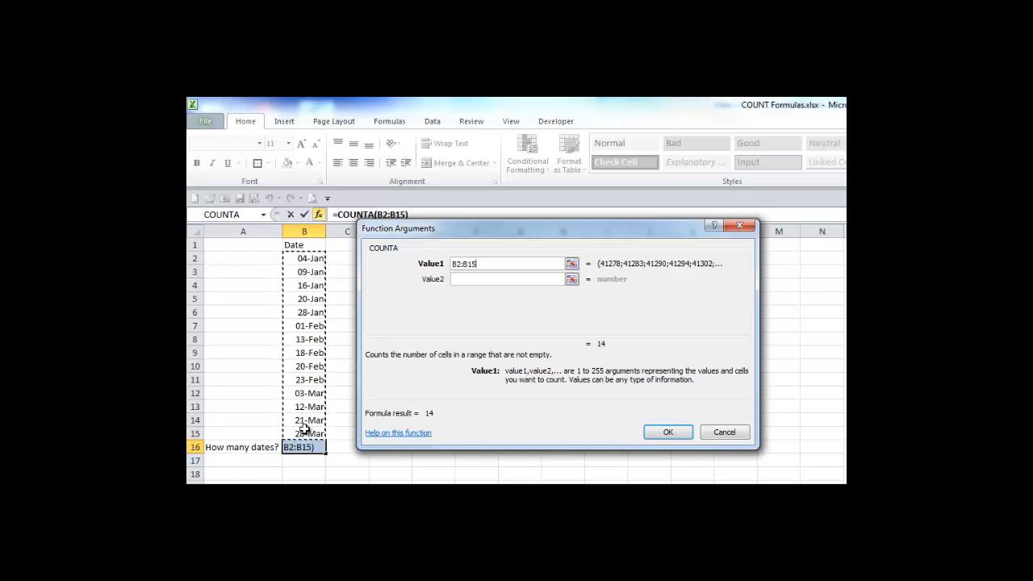
click(460, 279)
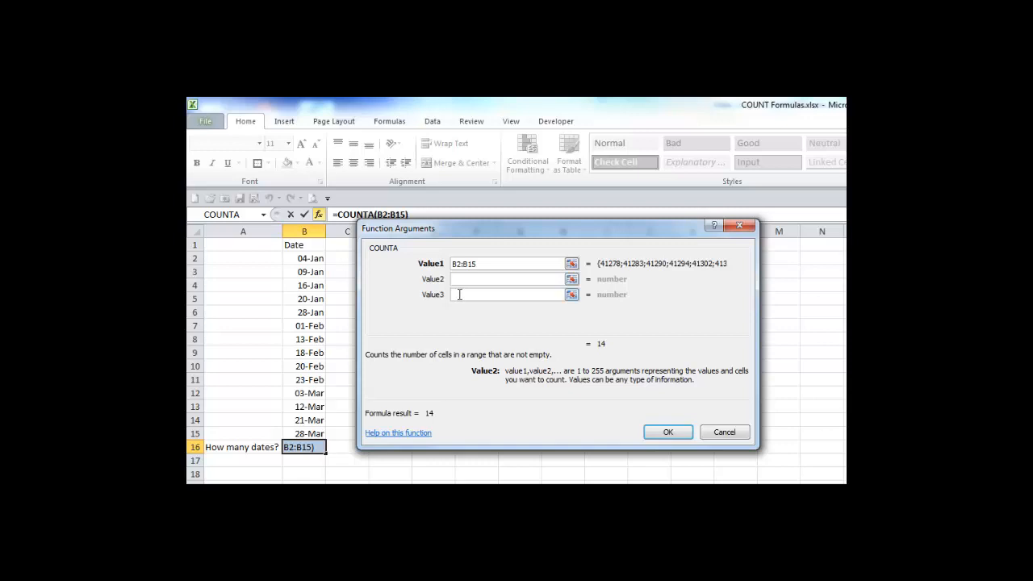
click(459, 294)
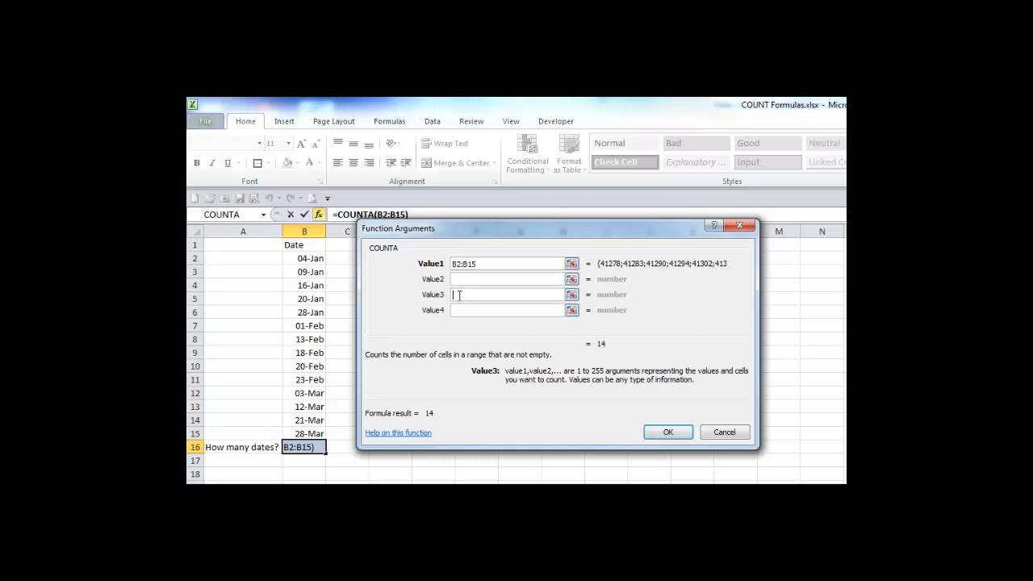
click(456, 310)
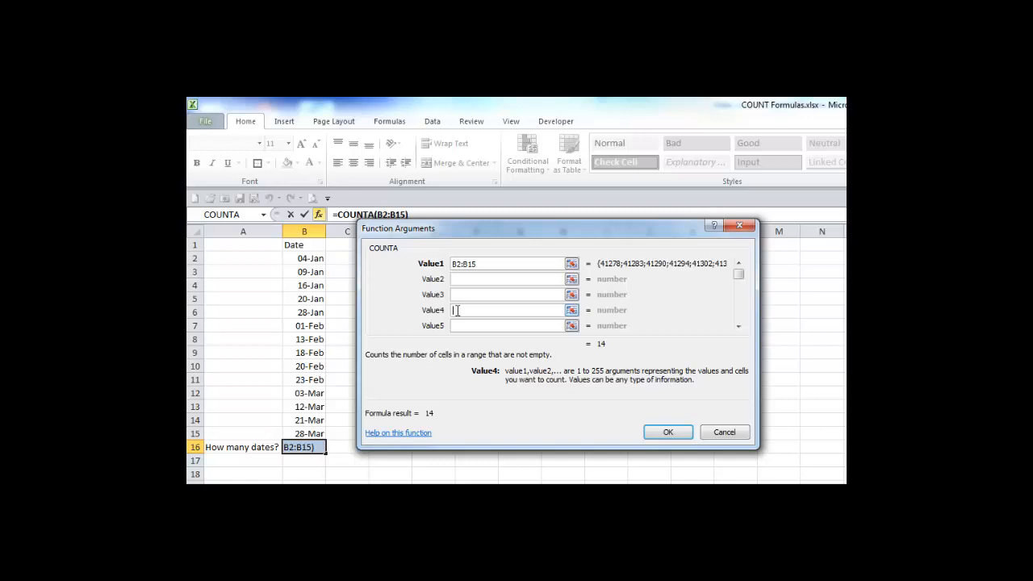
click(669, 432)
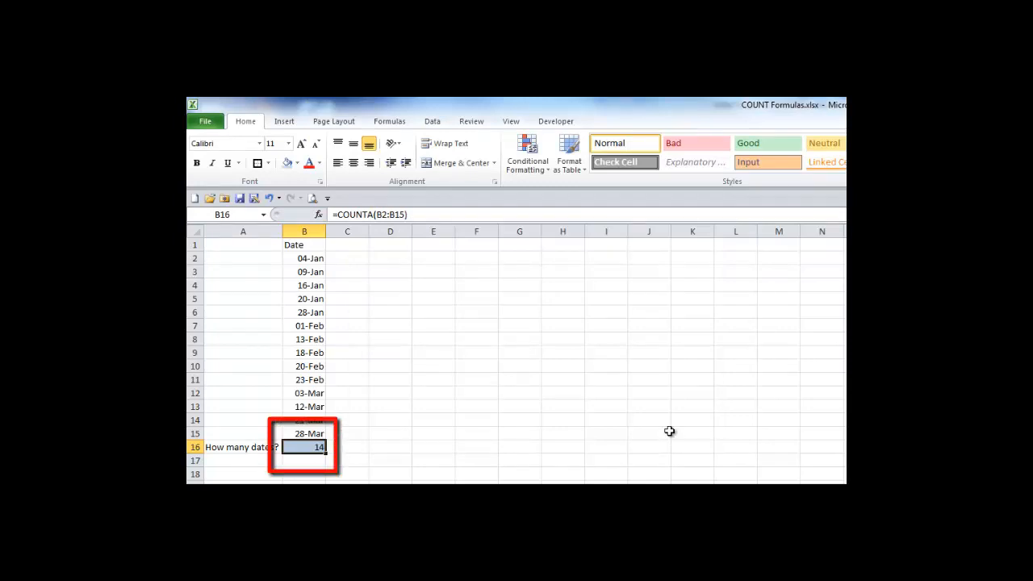
Step: Clear the 13-Feb date from cell B8
click(311, 339)
key(Delete)
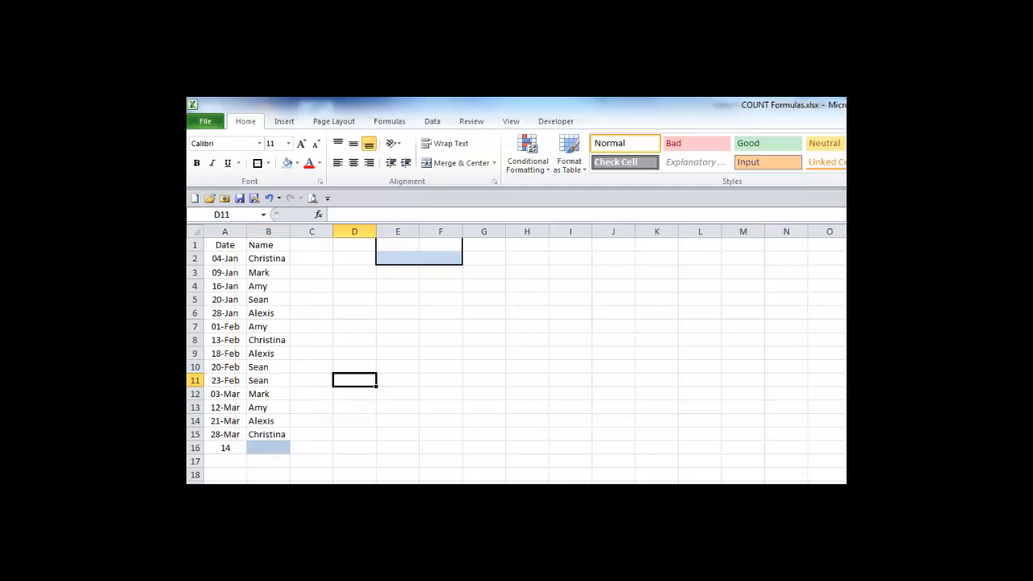
Step: Search the function library for COUNTIF and insert it in cell B16 below the Name column
click(272, 447)
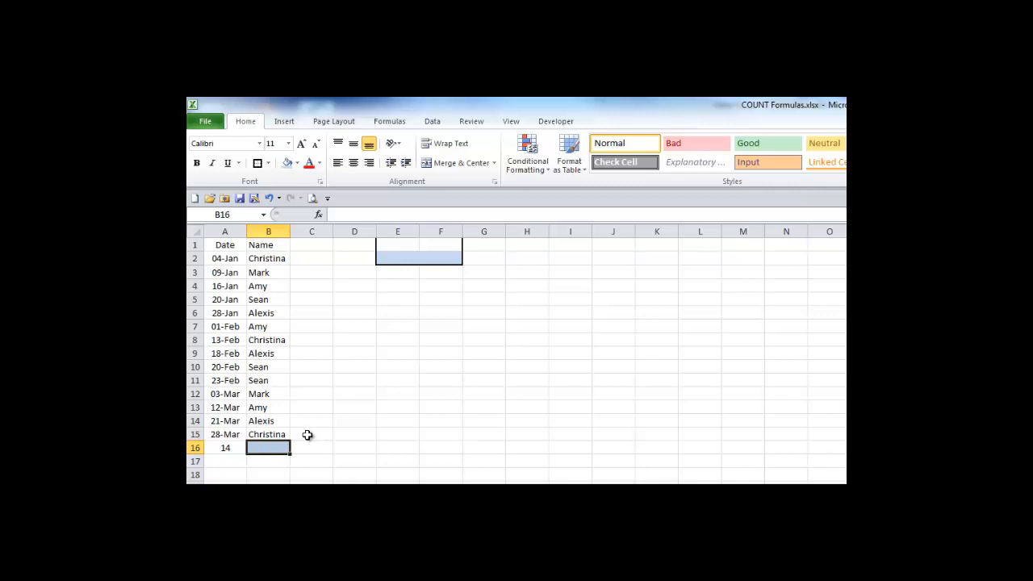
click(318, 215)
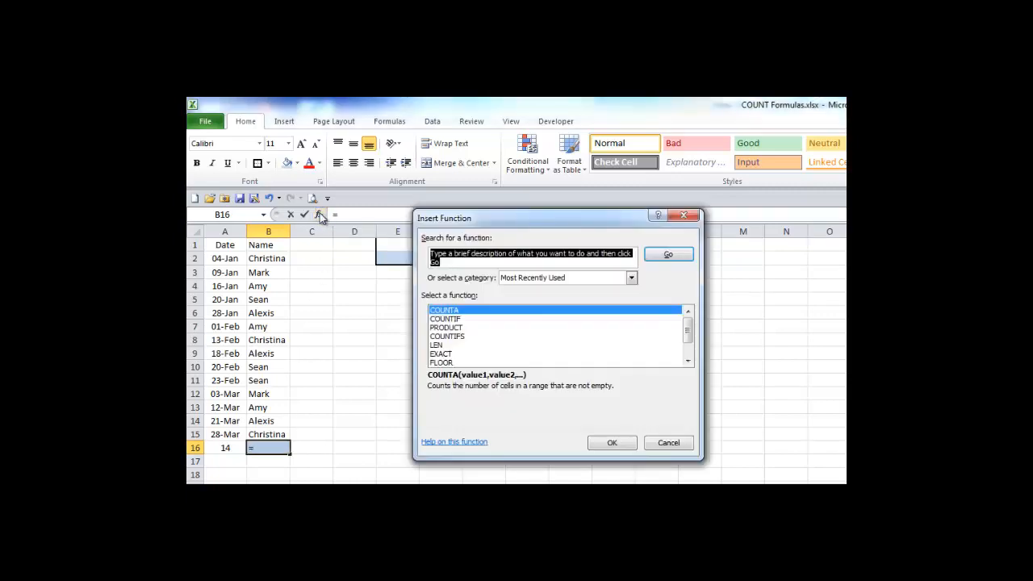
text(COUN)
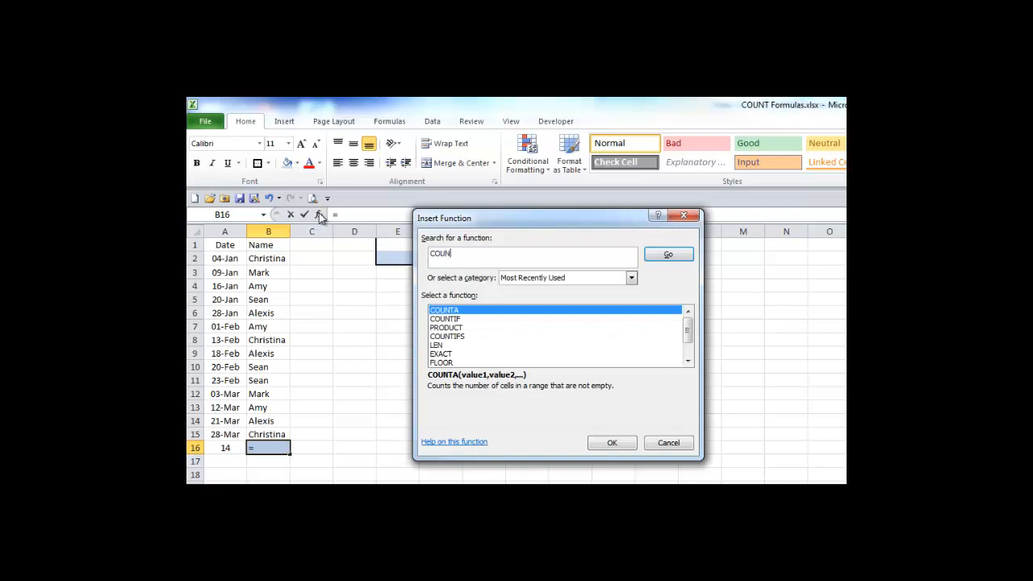
text(TIF)
click(653, 255)
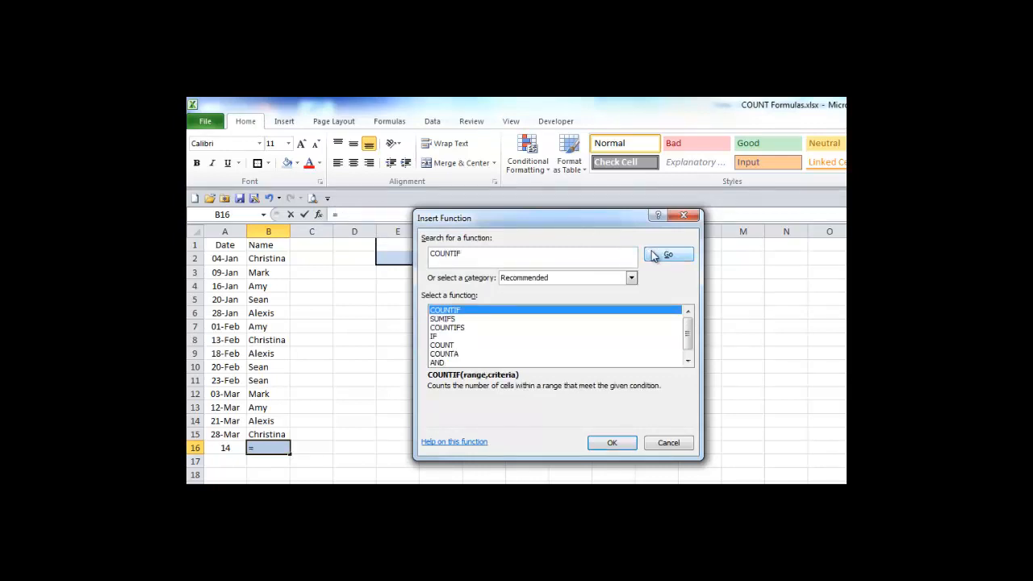
click(611, 442)
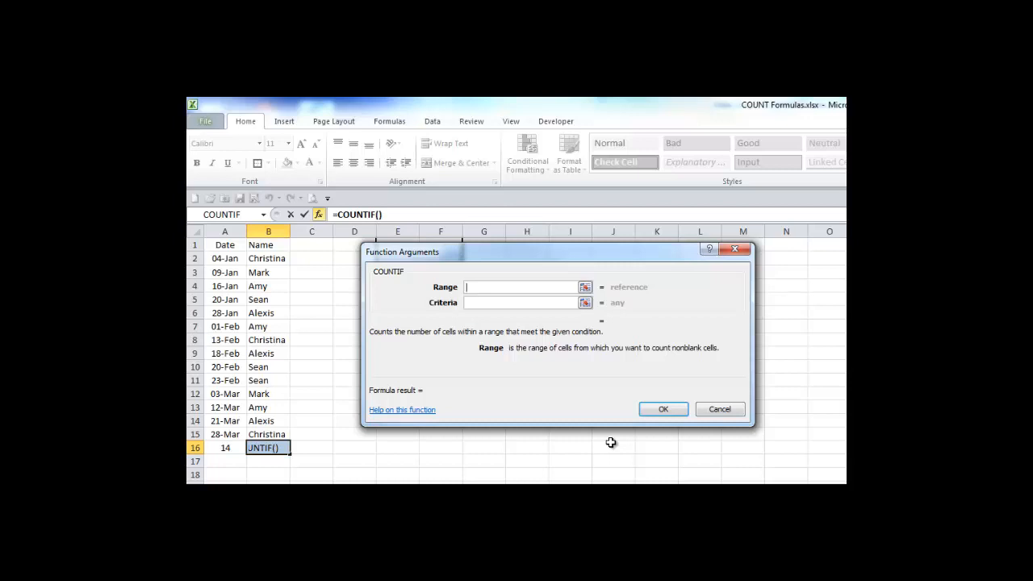
Step: Complete the COUNTIF with range B2:B15 and the name found in cell B4 as its criteria
drag(271, 260, 276, 434)
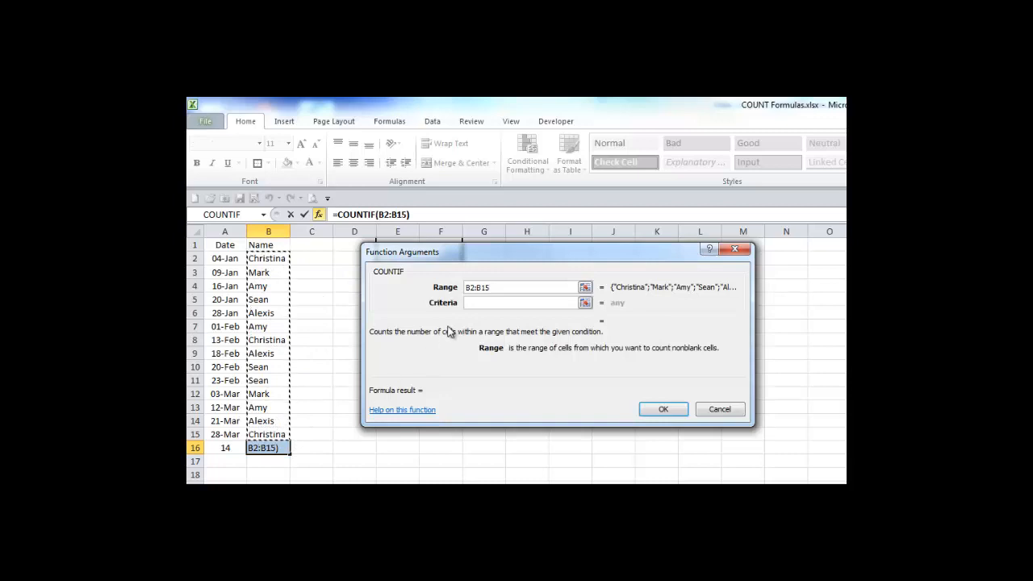
click(472, 302)
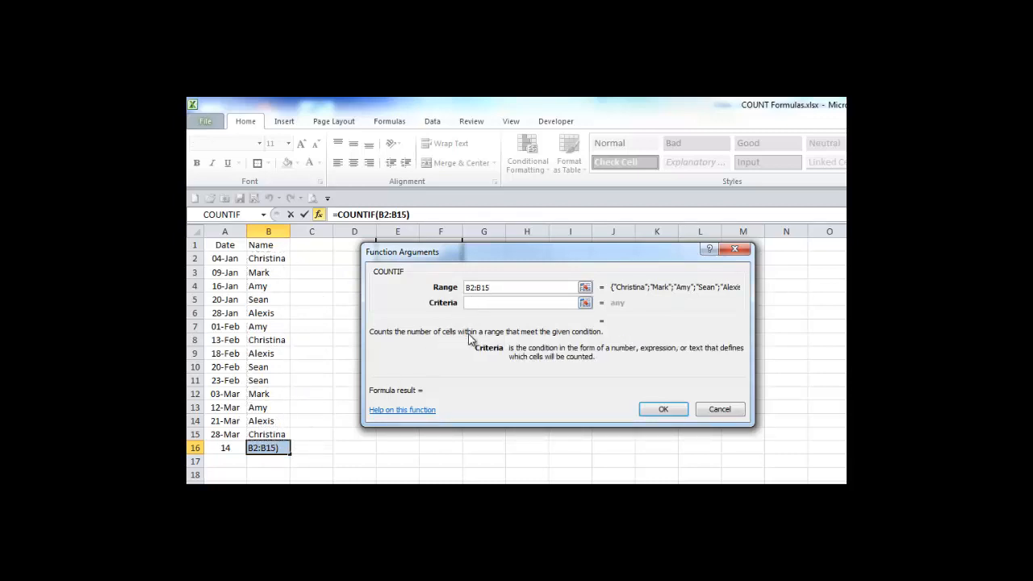
text(Amy)
click(652, 410)
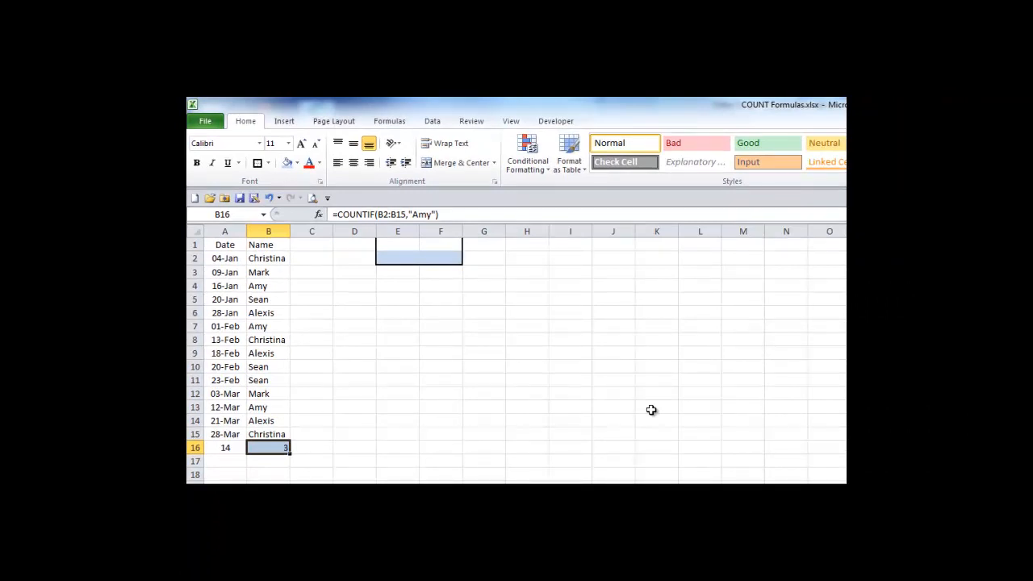
Step: Replace the criteria in B16's COUNTIF formula with the name found in cell B3, keeping the quotation marks
click(413, 215)
key(Delete)
key(Delete)
key(Delete)
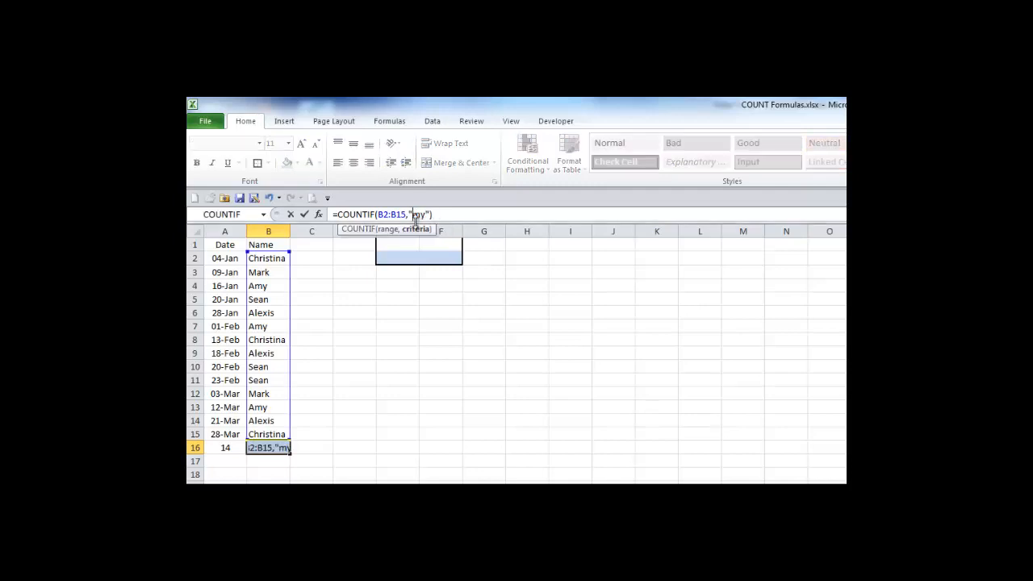
text(Mark)
key(Return)
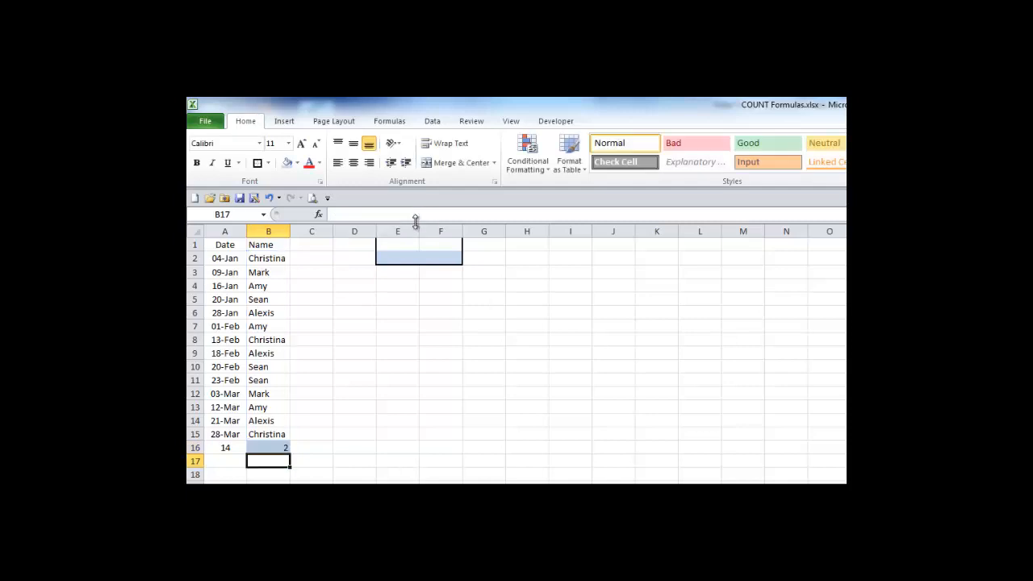
click(275, 447)
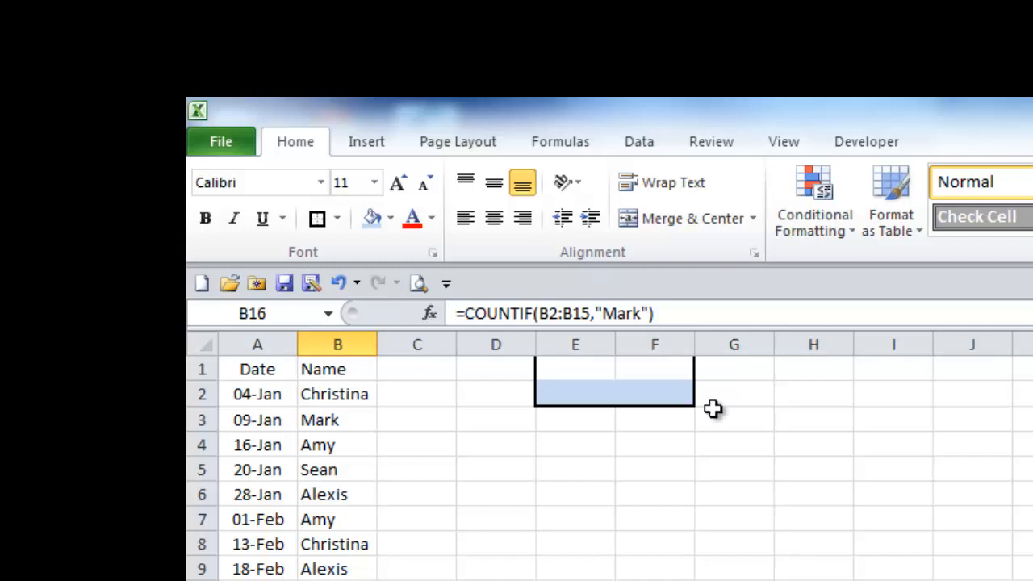
Step: Enter the headers Name in cell E1 and Count in cell F1
click(582, 364)
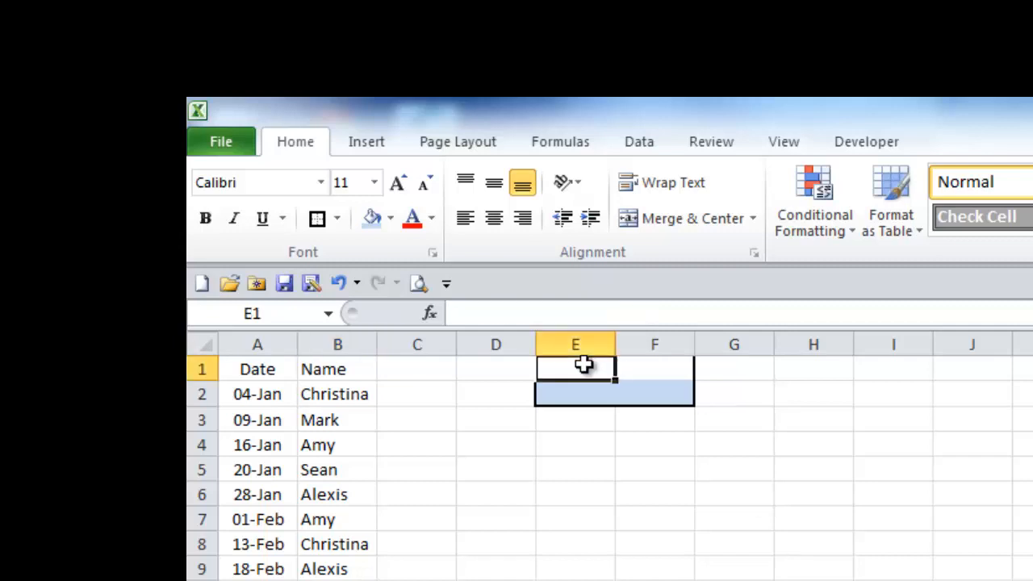
text(Name)
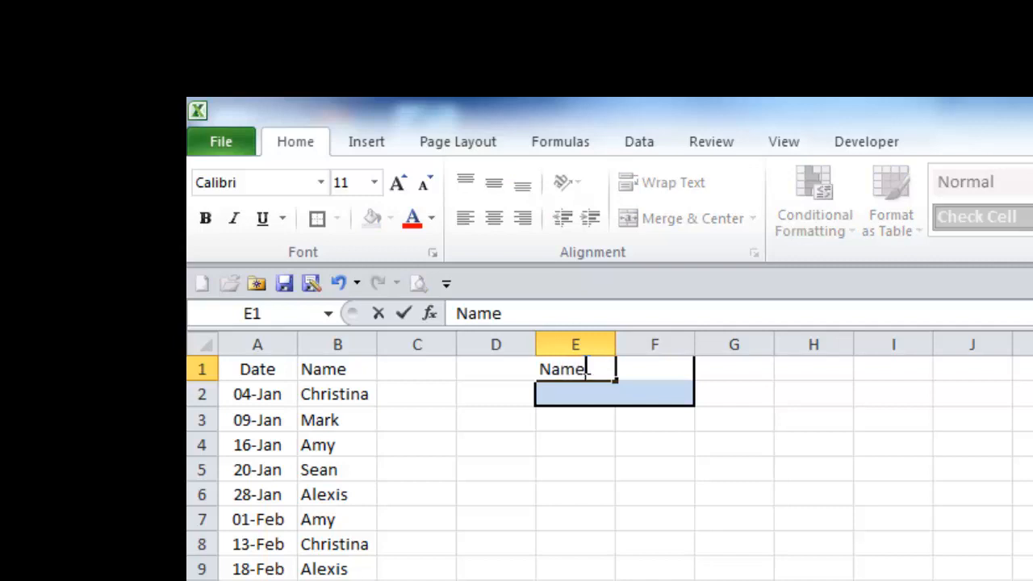
key(Tab)
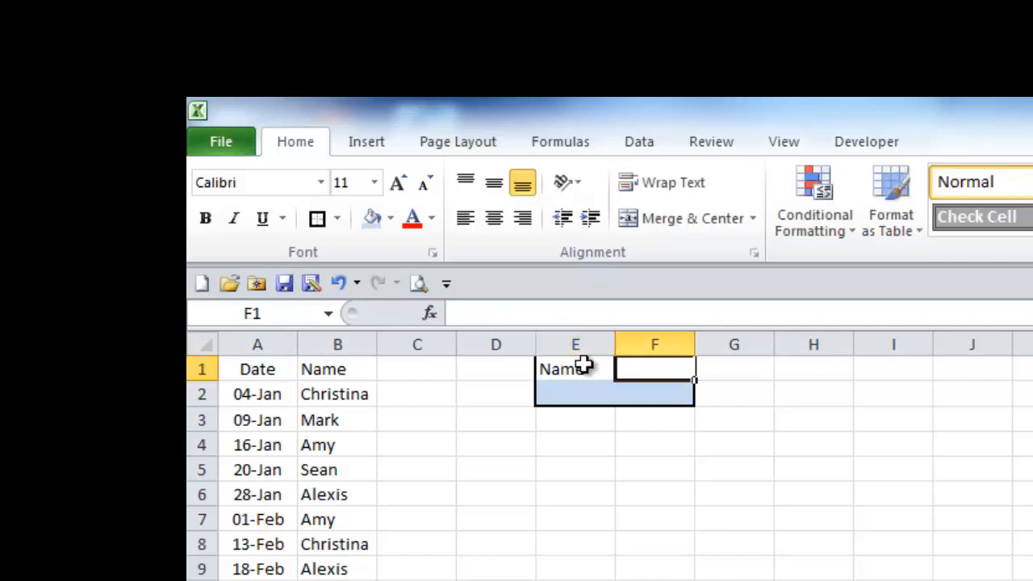
text(Count)
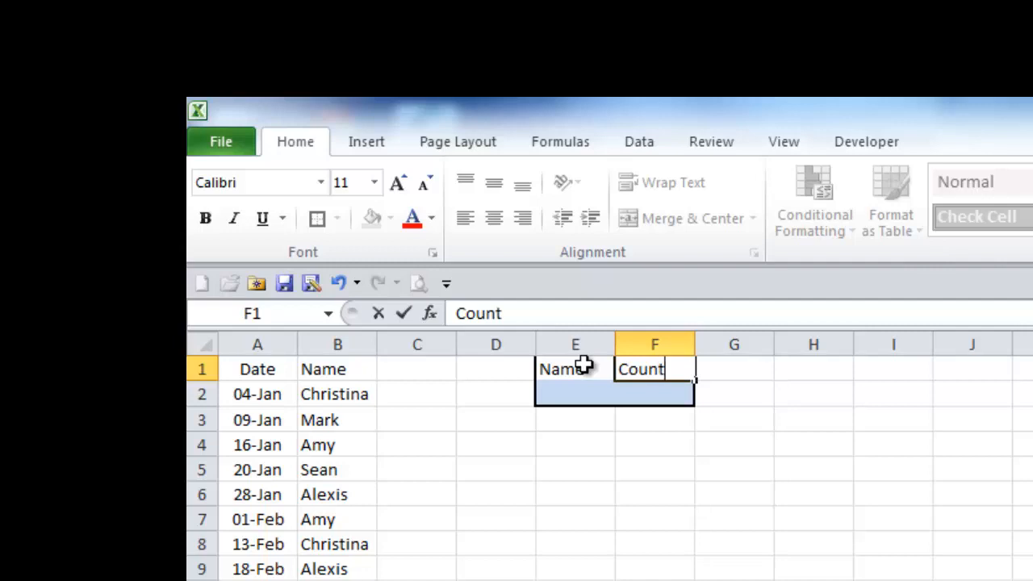
key(Return)
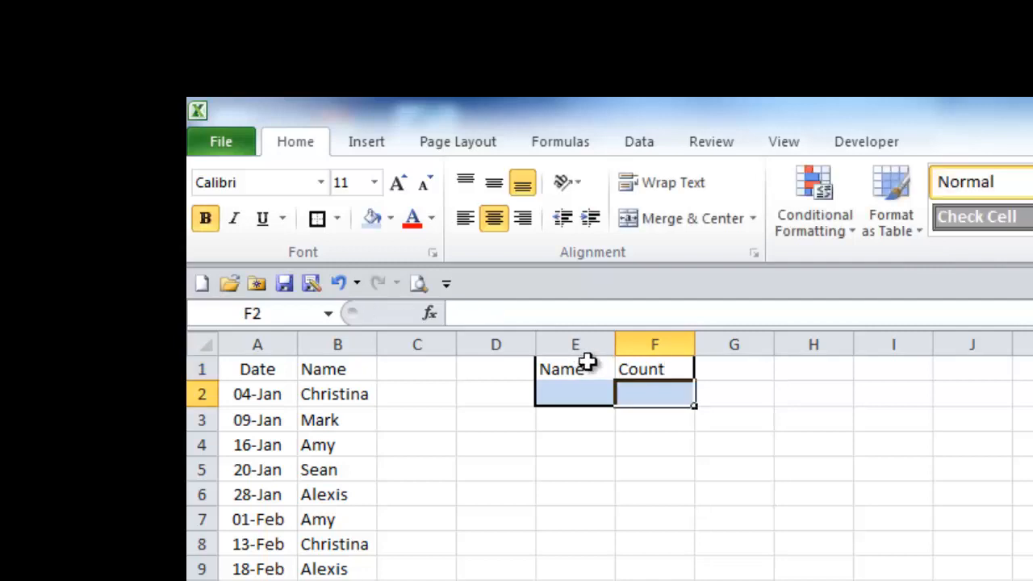
Step: Check the centered alignment and bold formatting of cells E2:F2
drag(558, 396, 652, 392)
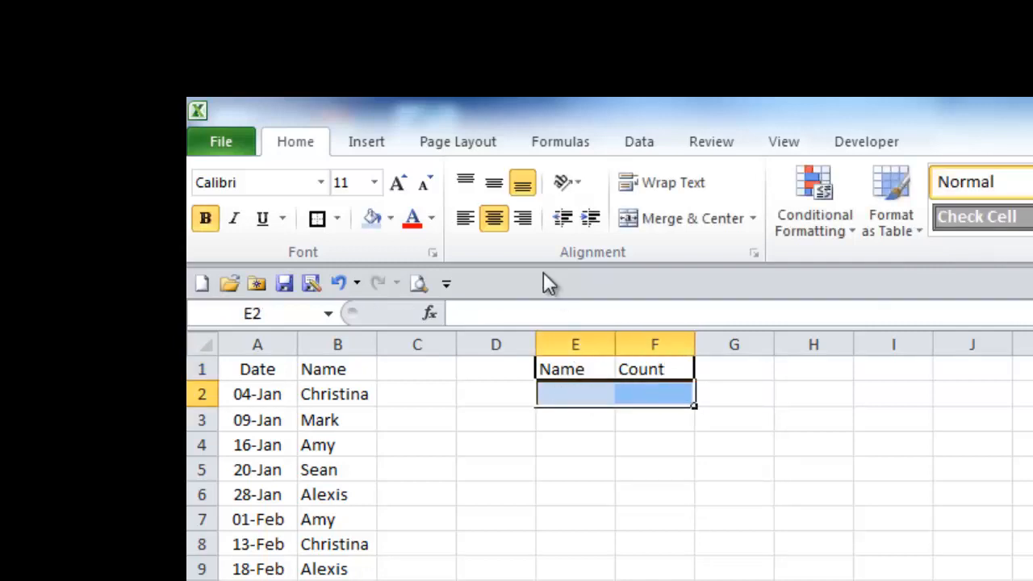
click(493, 218)
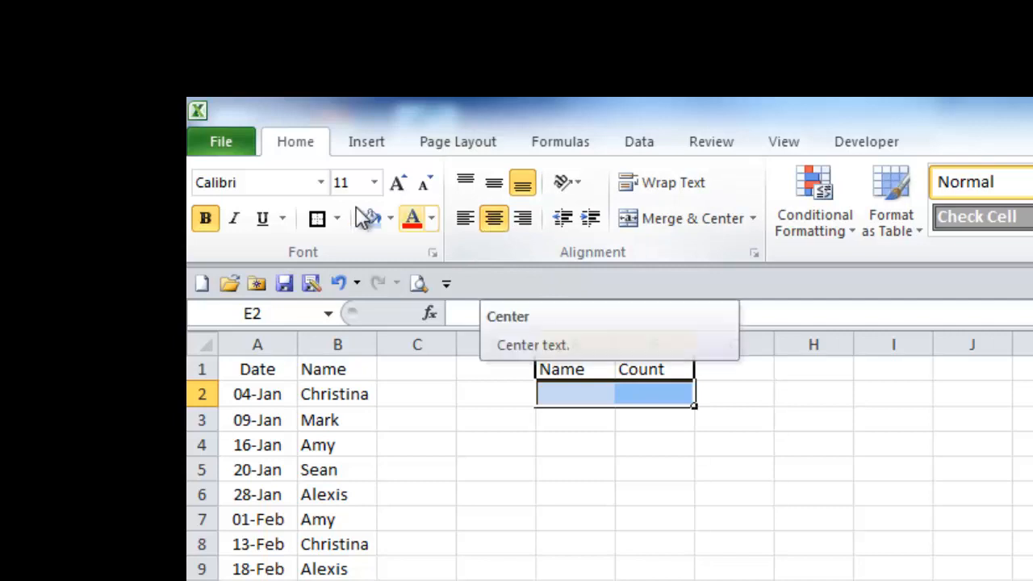
click(209, 223)
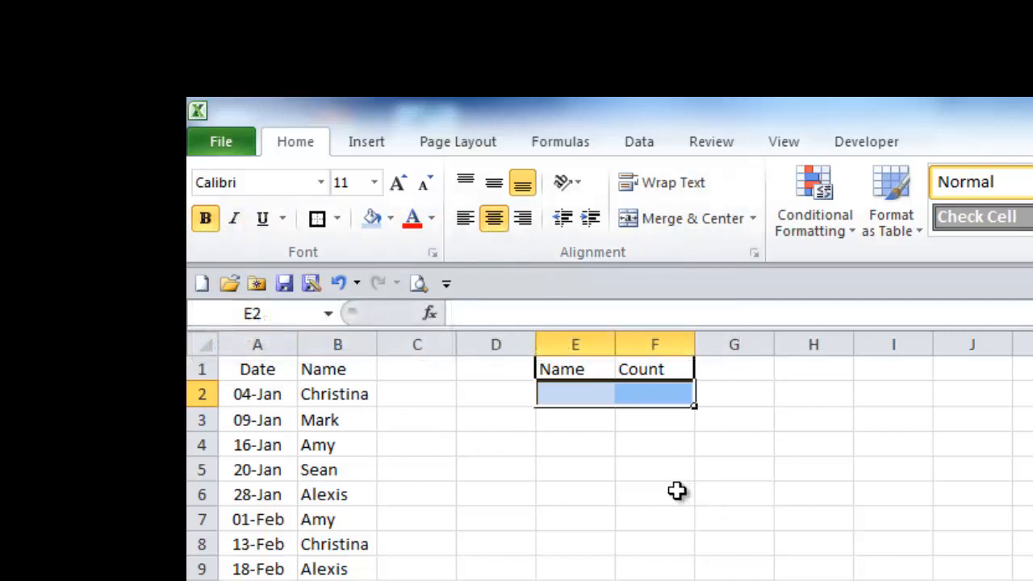
Step: Enter a COUNTIF formula in cell F2 with range B2:B15 and cell E2 as its criteria
click(663, 395)
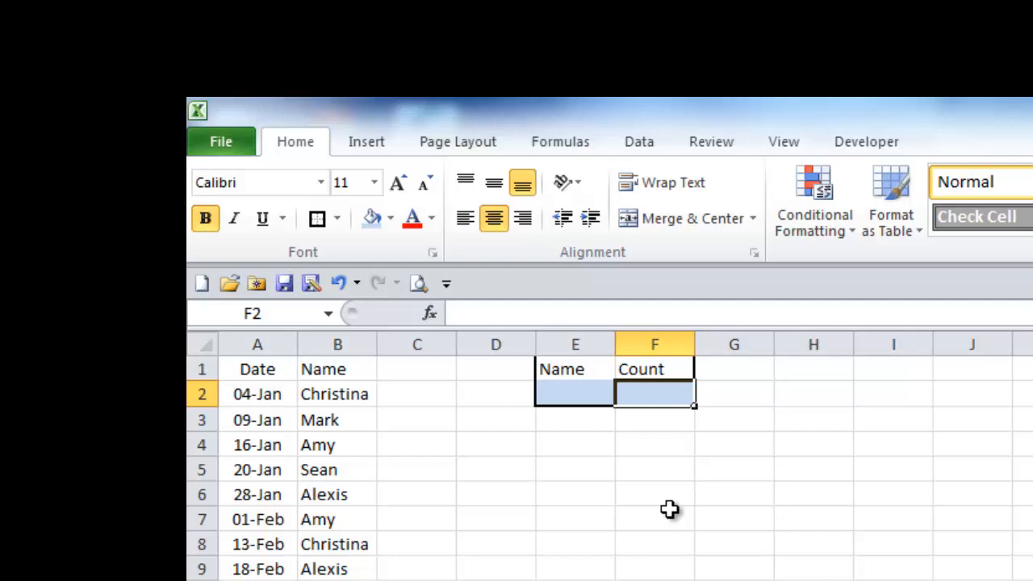
text(=)
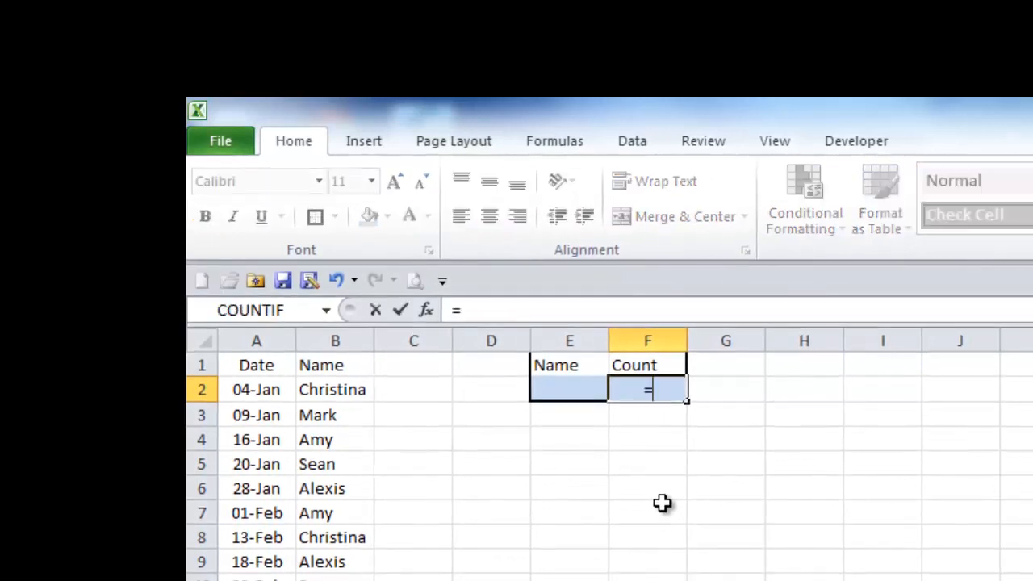
text(COUNTI)
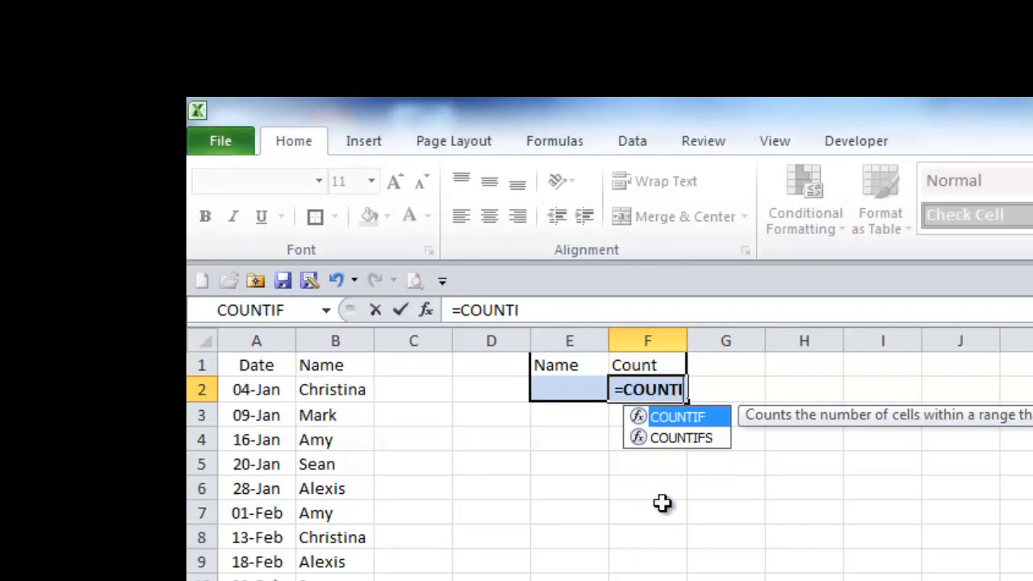
text(F()
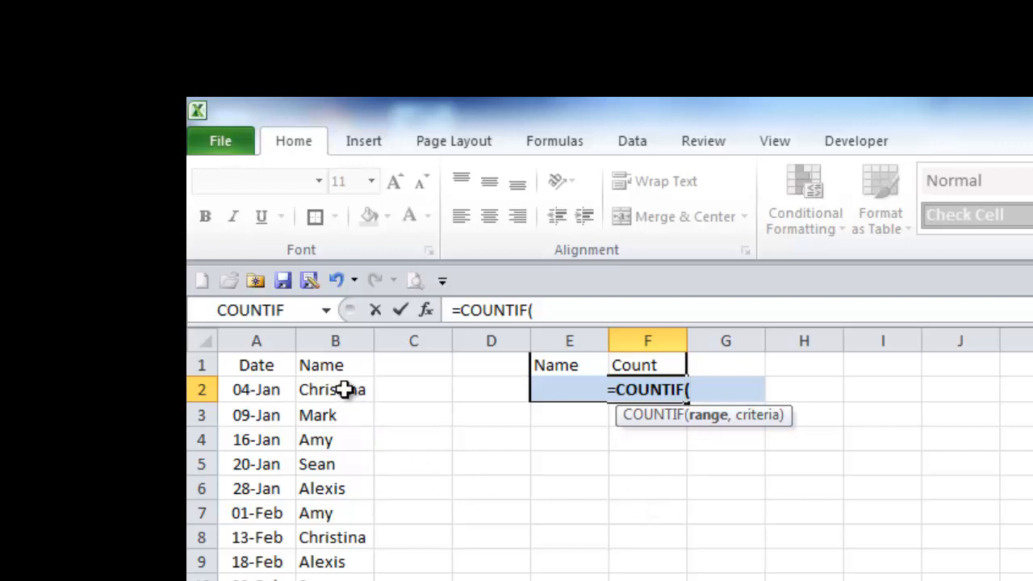
drag(346, 390, 345, 579)
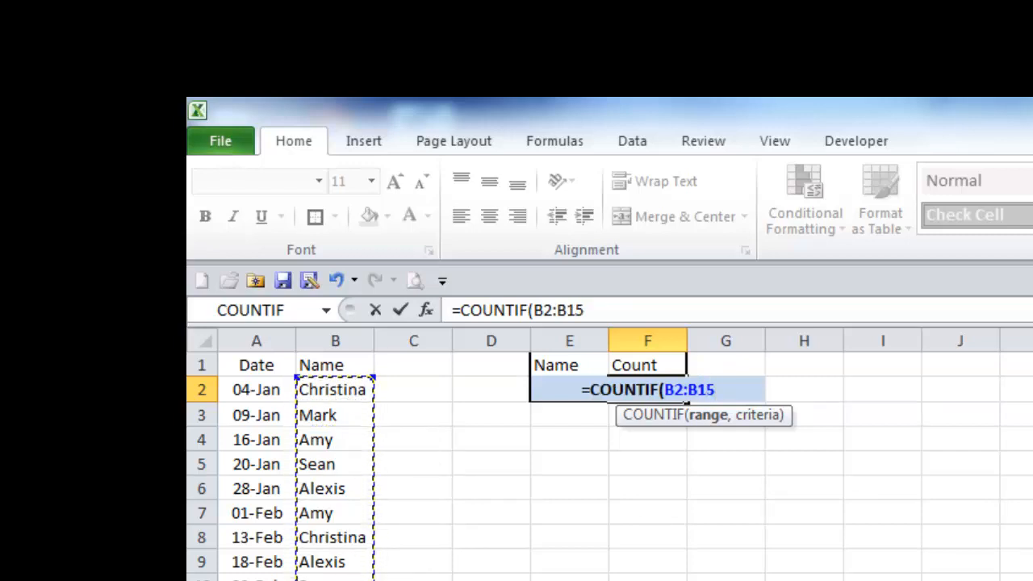
text(,)
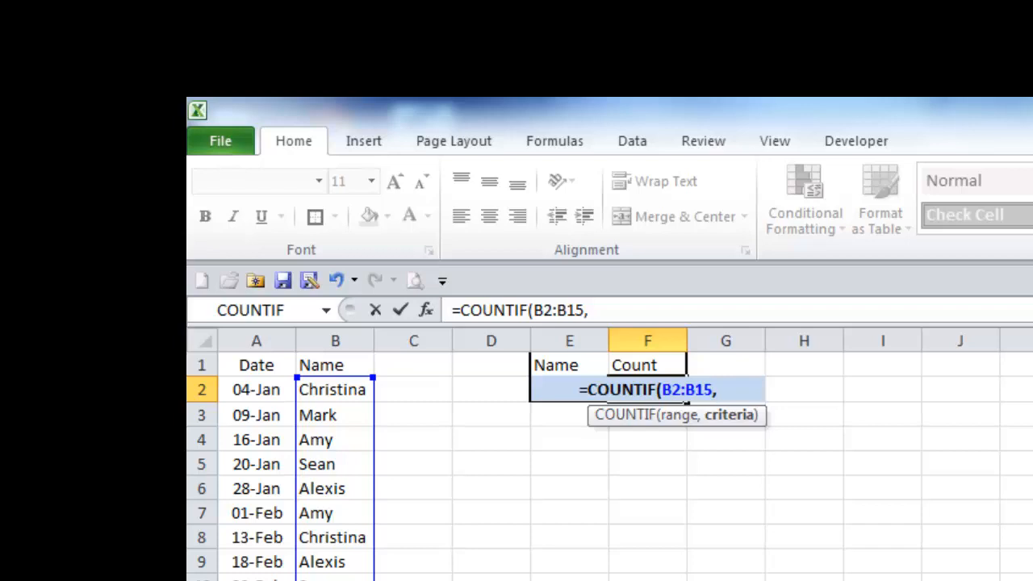
text(E2)
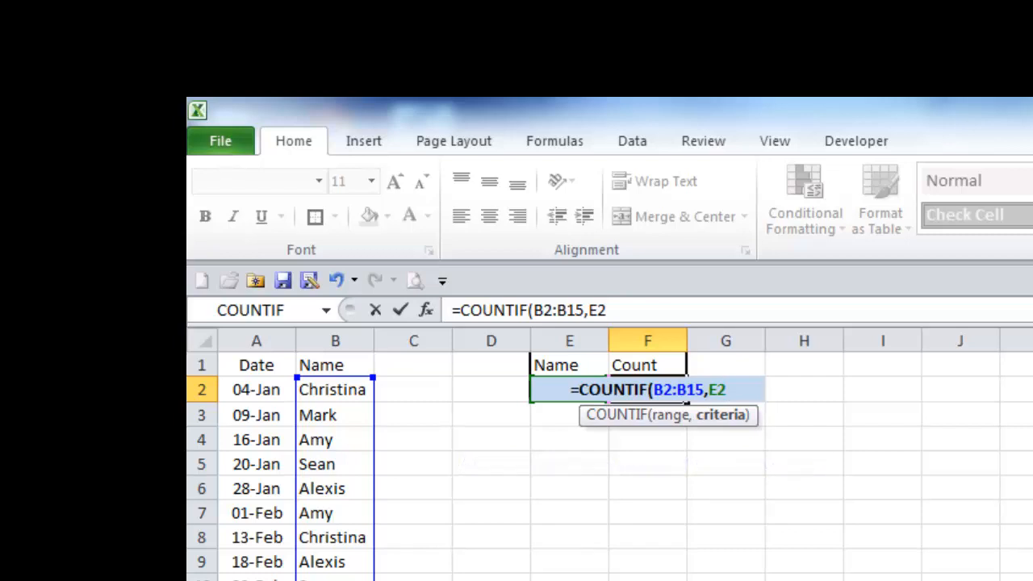
text())
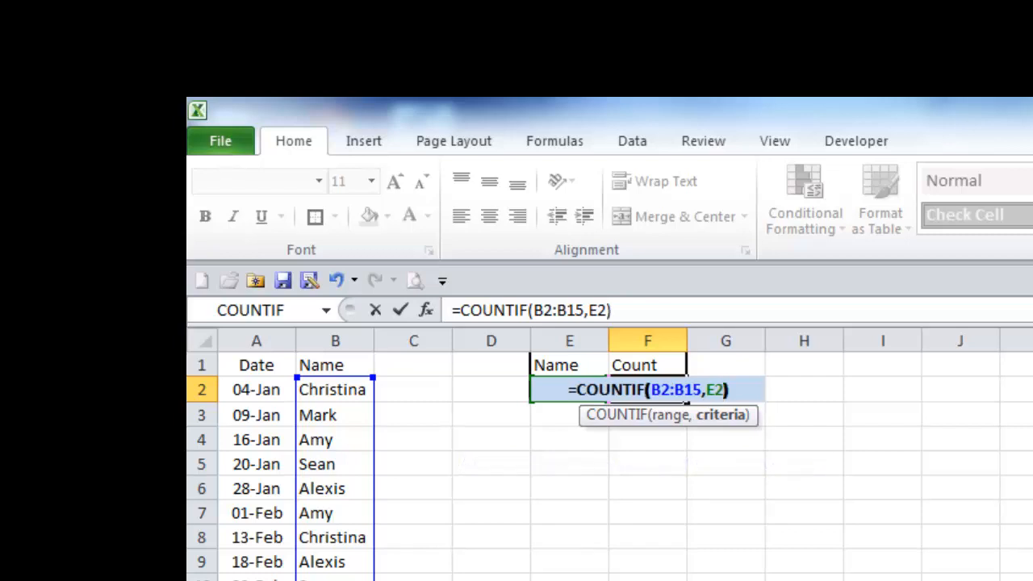
key(Return)
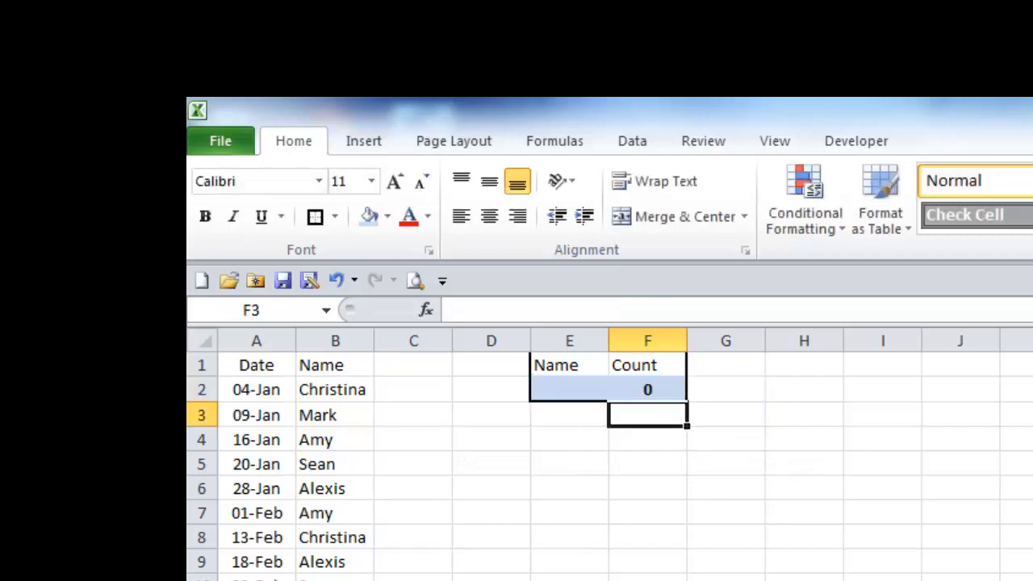
Step: Enter the name found in cell B3 into lookup cell E2 to test the count
click(554, 393)
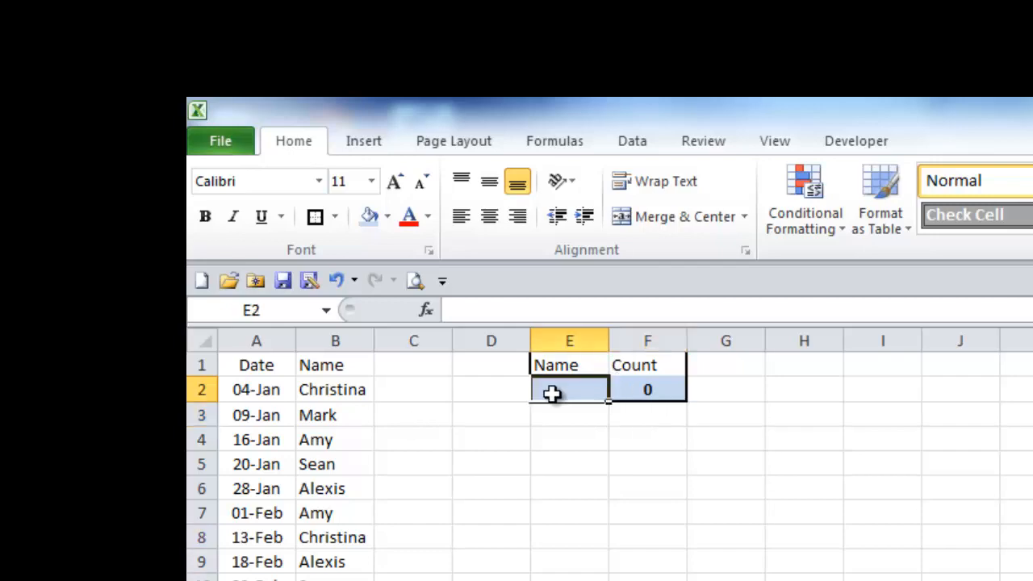
text(Mark)
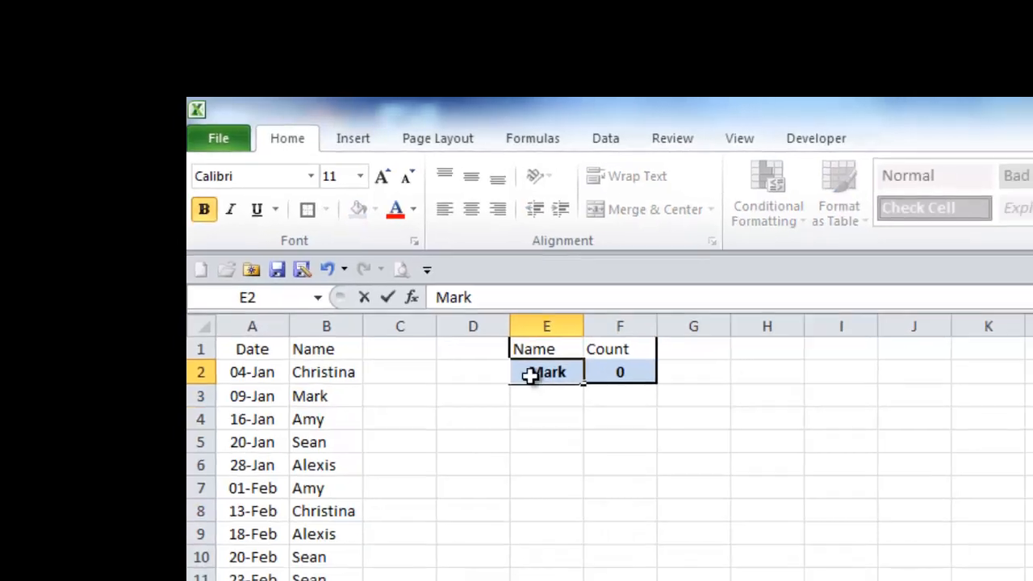
key(Return)
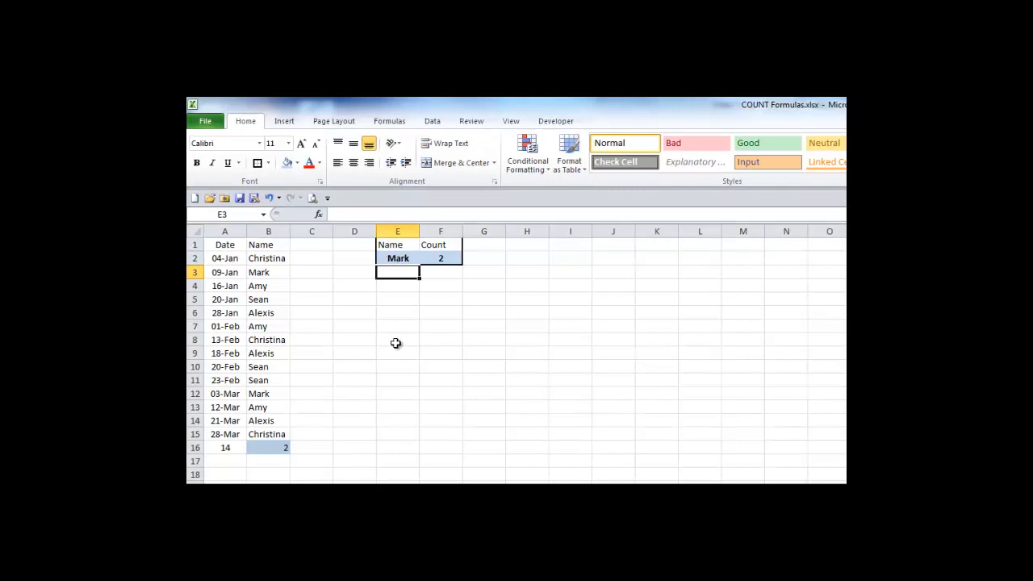
Step: Replace the name in lookup cell E2 with the one found in cell B2
click(387, 259)
text(CHristin)
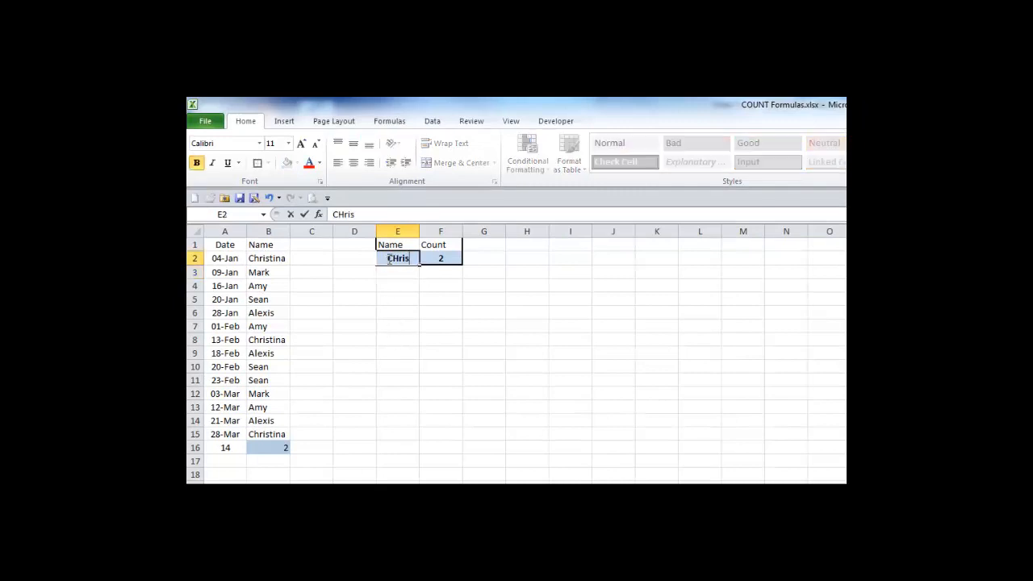
text(a)
key(Return)
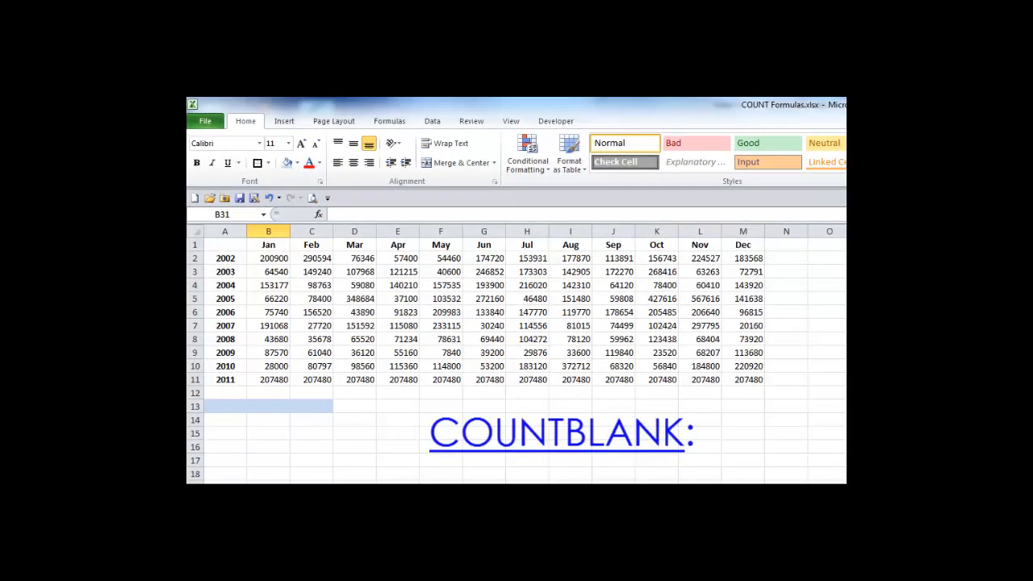
Step: Enter a COUNTBLANK formula over range B2:M11 in the merged cell A13 below the monthly table
click(266, 407)
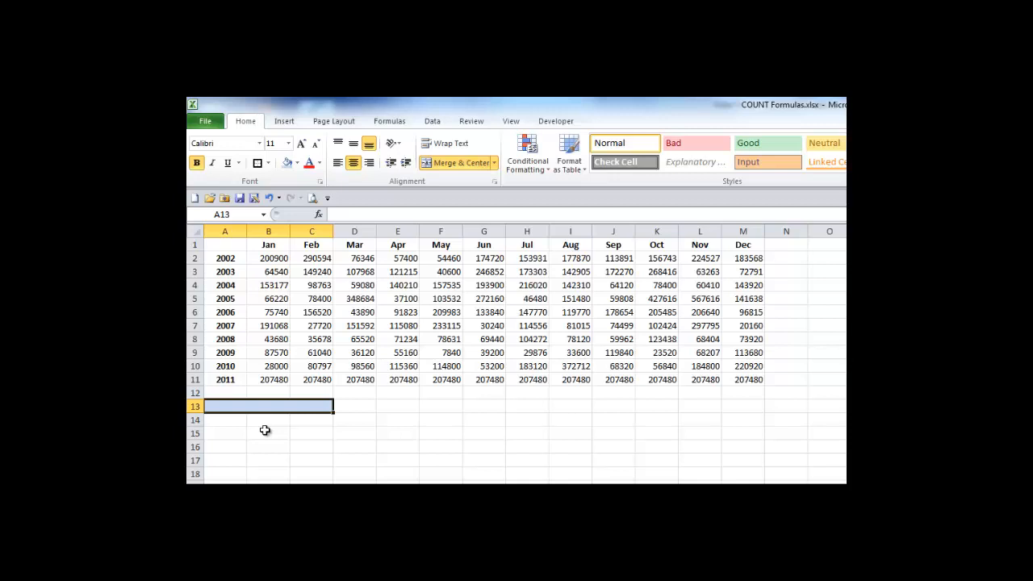
text(=C)
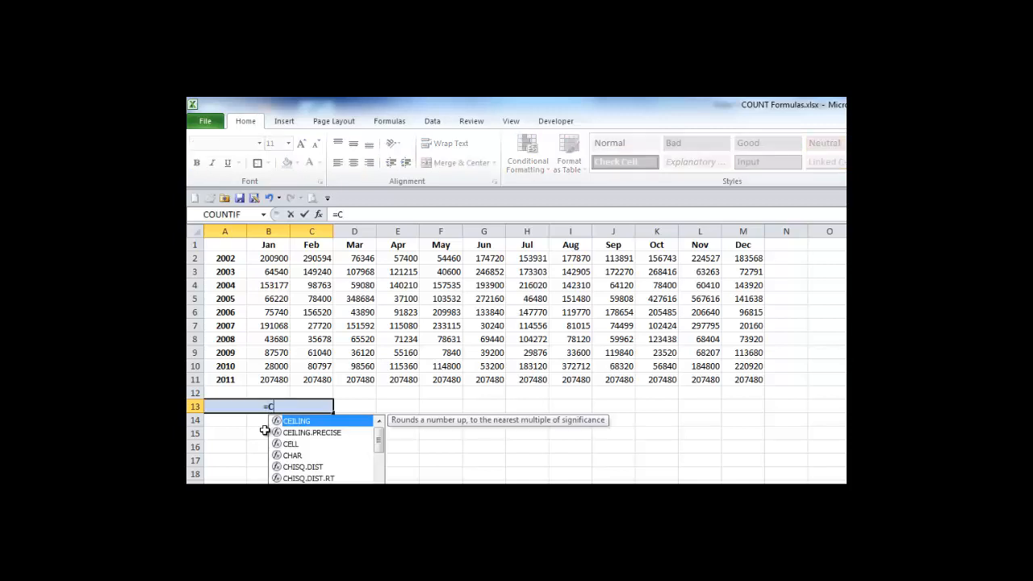
text(OUNTBLANKL)
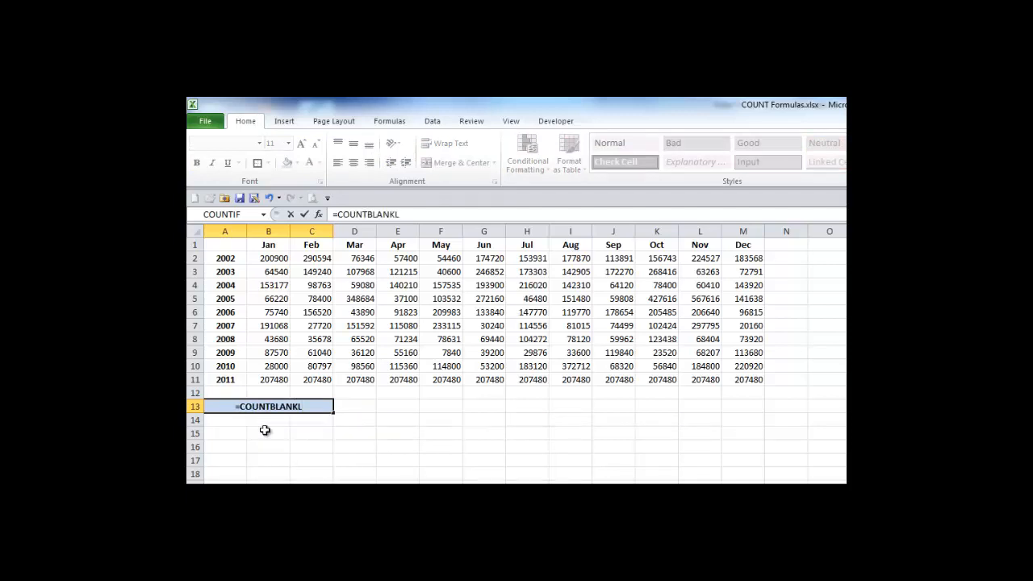
key(BackSpace)
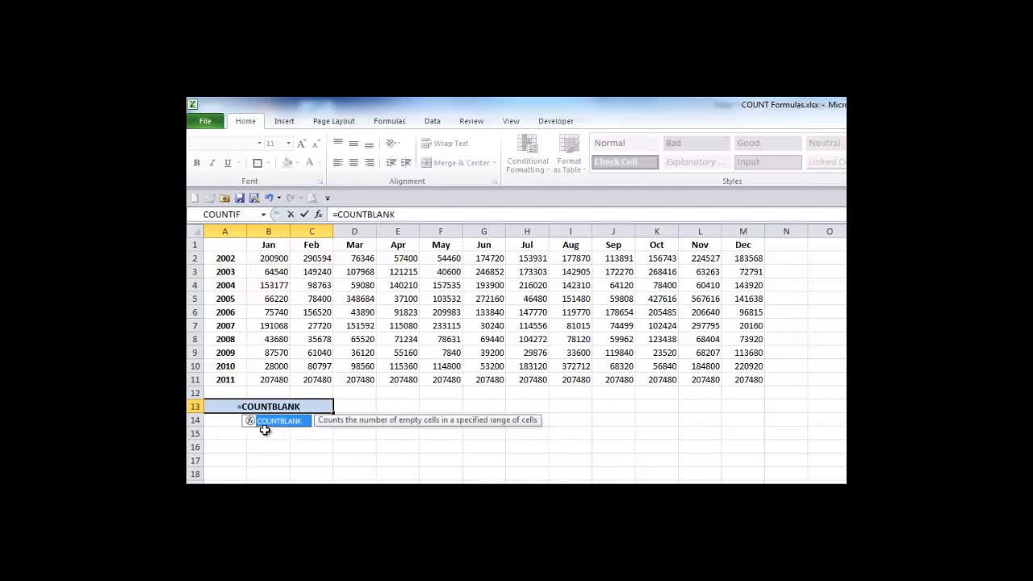
text(()
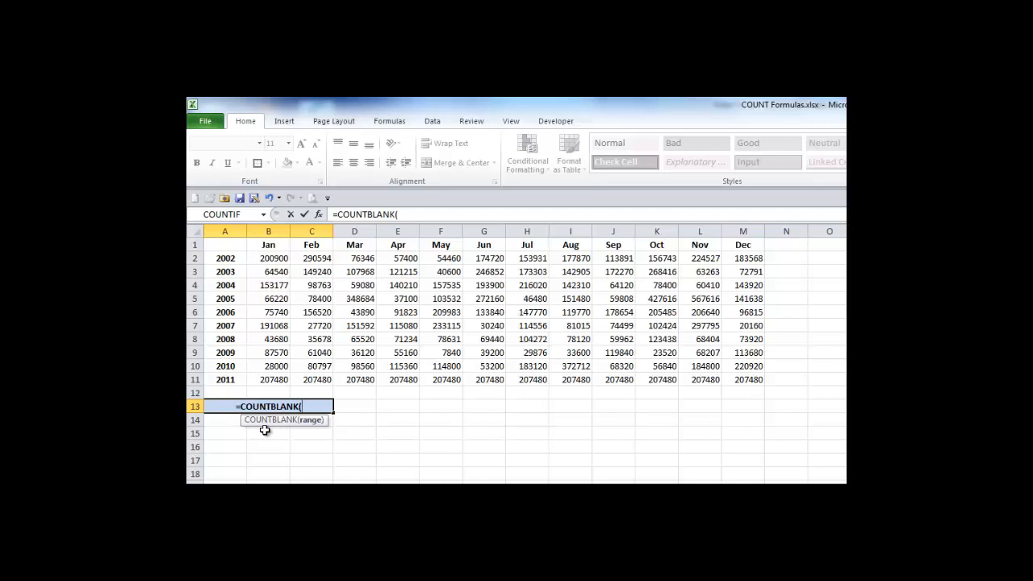
drag(269, 258, 740, 376)
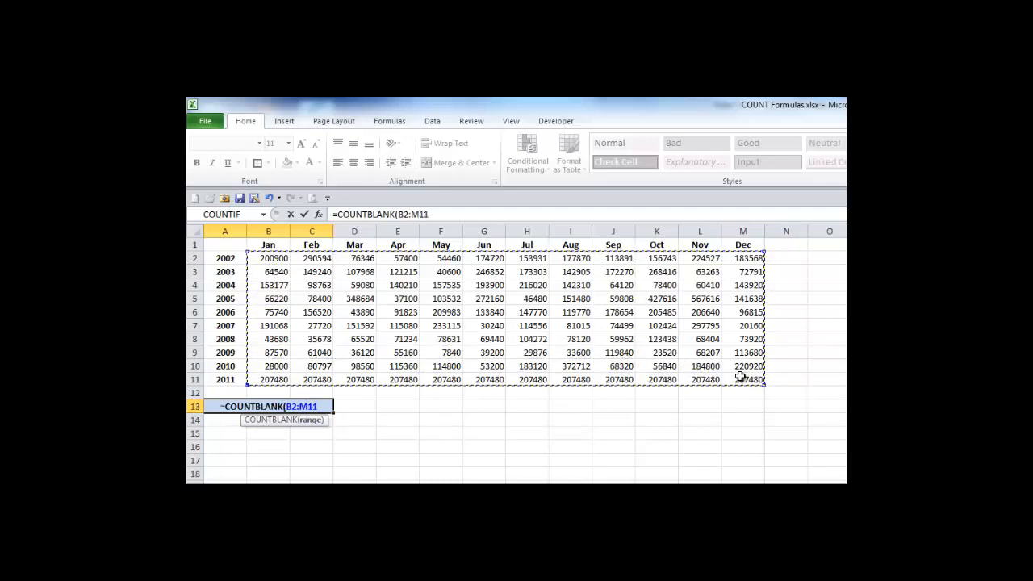
text())
key(Return)
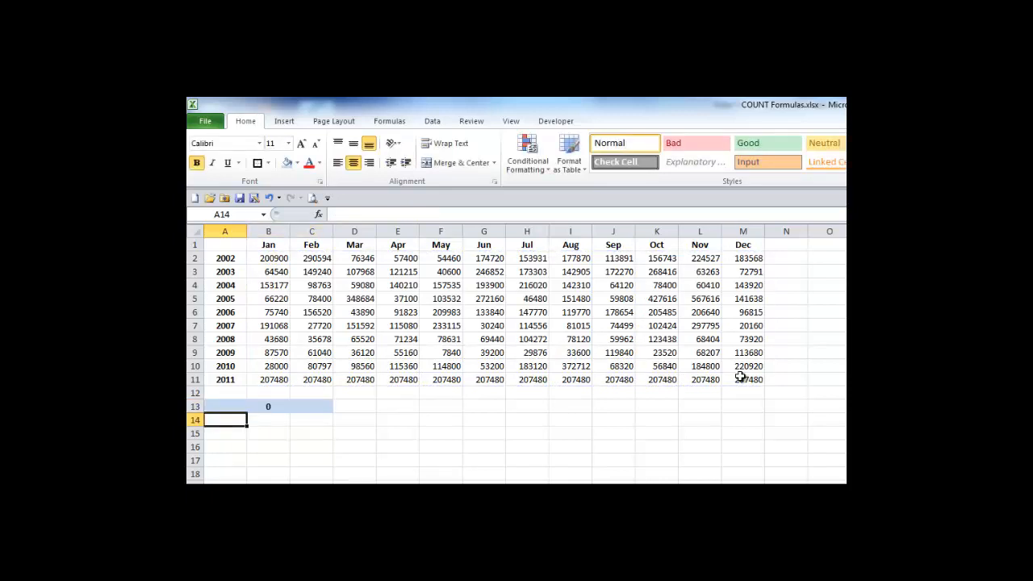
Step: Clear the July 2007 value in cell H7 to test the blank count
click(513, 323)
key(Delete)
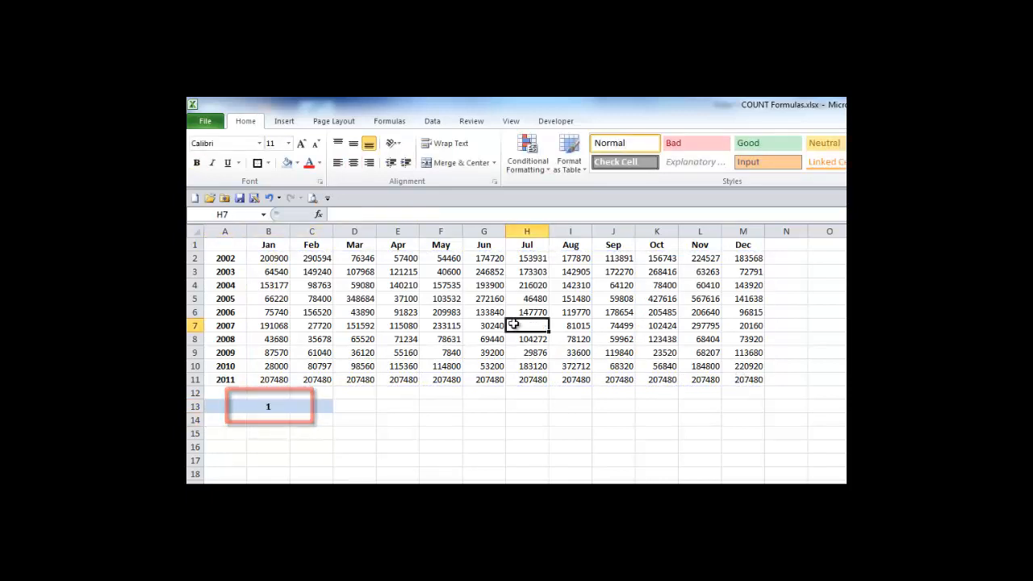